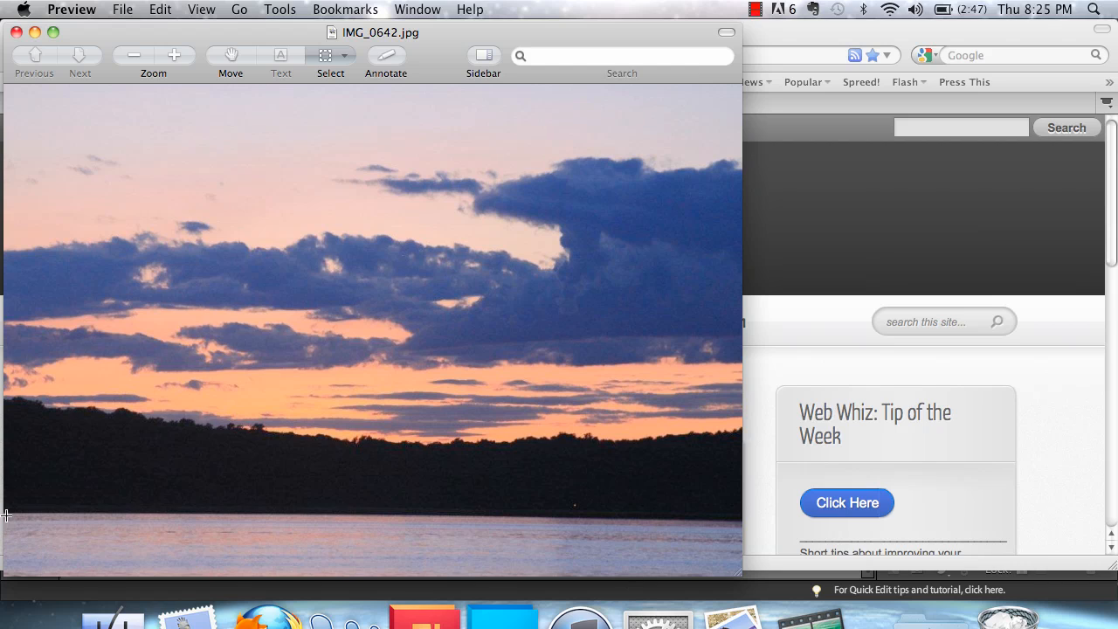
left_click_drag(5, 515, 742, 524)
left_click(48, 502)
Switch to Adobe Photoshop Elements and open the recently edited photo IMG_0642.jpg.
left_click(503, 612)
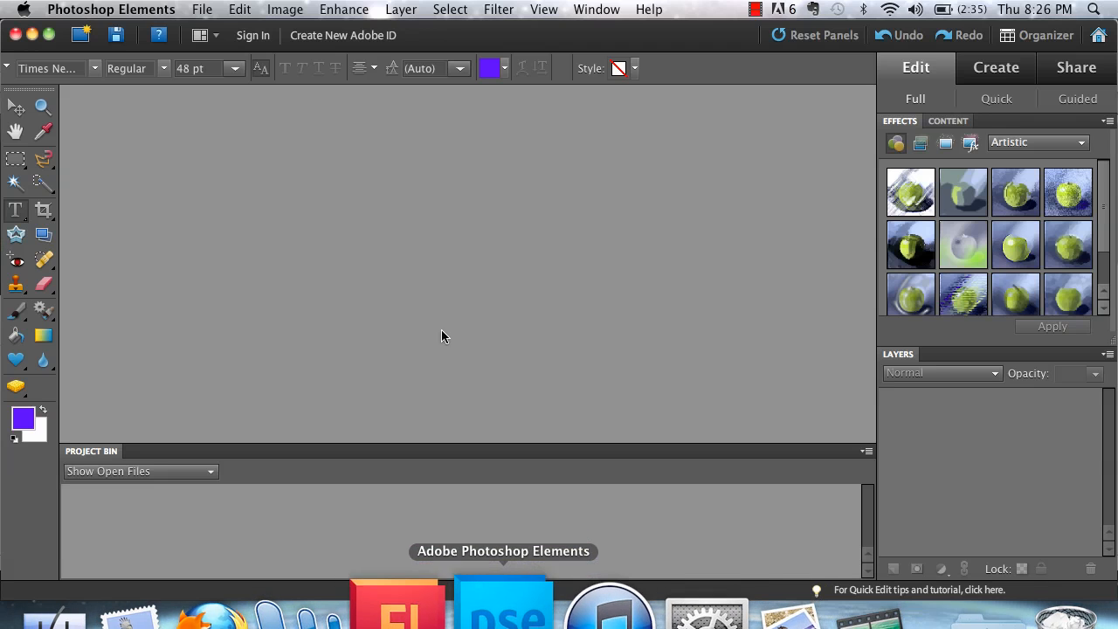
left_click(201, 9)
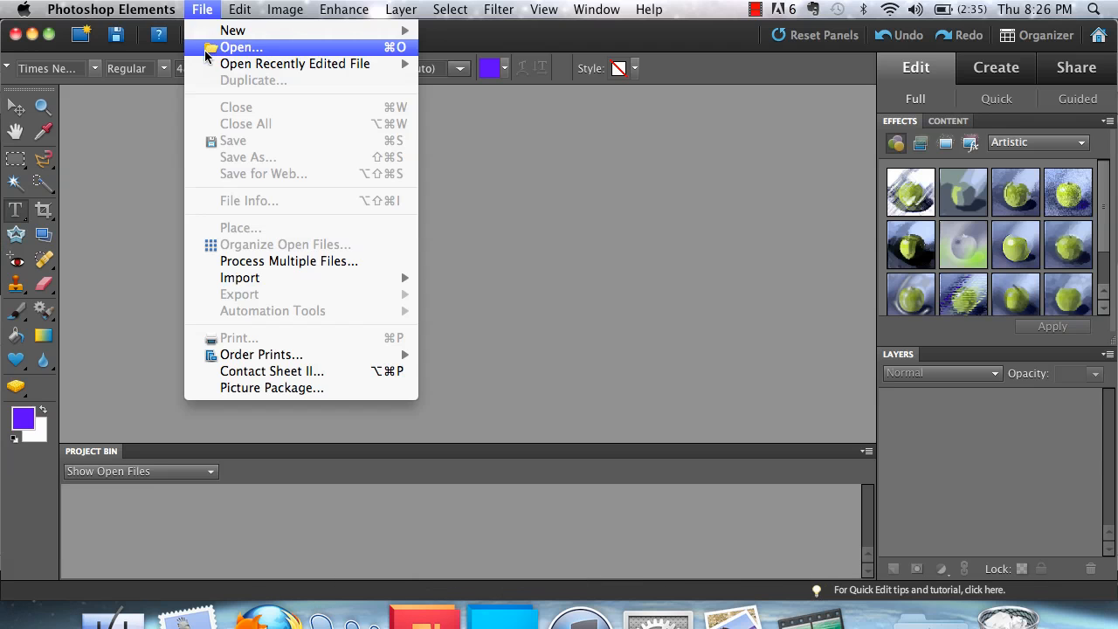
mouse_move(288, 64)
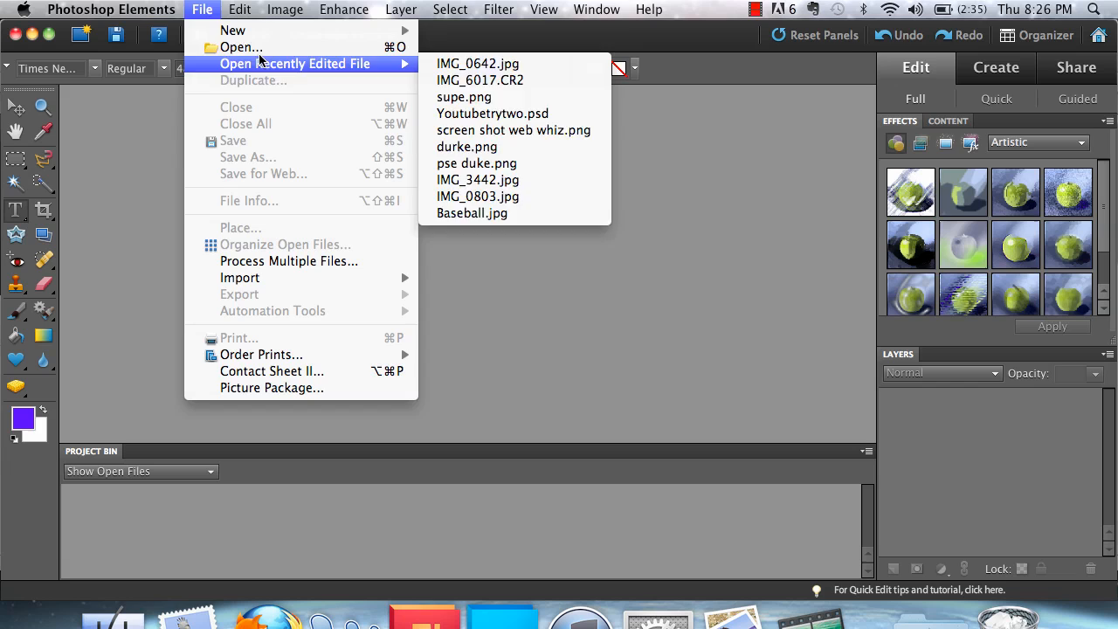
left_click(494, 63)
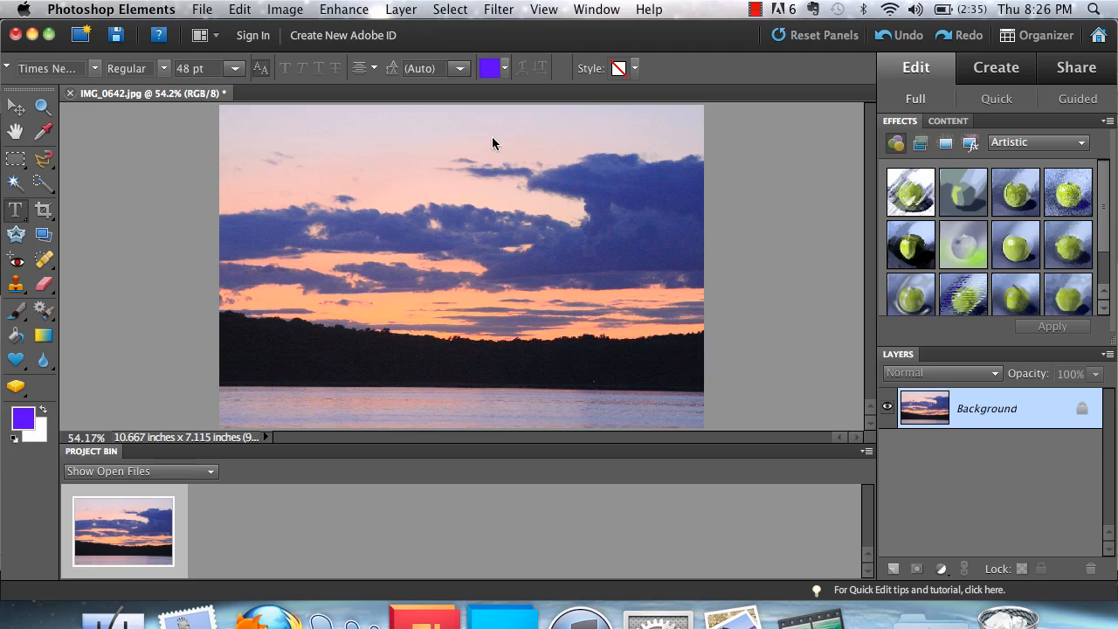
Straighten the photo with the Straighten tool along the shoreline where the dark hills meet the water, across the full image width.
left_click(44, 236)
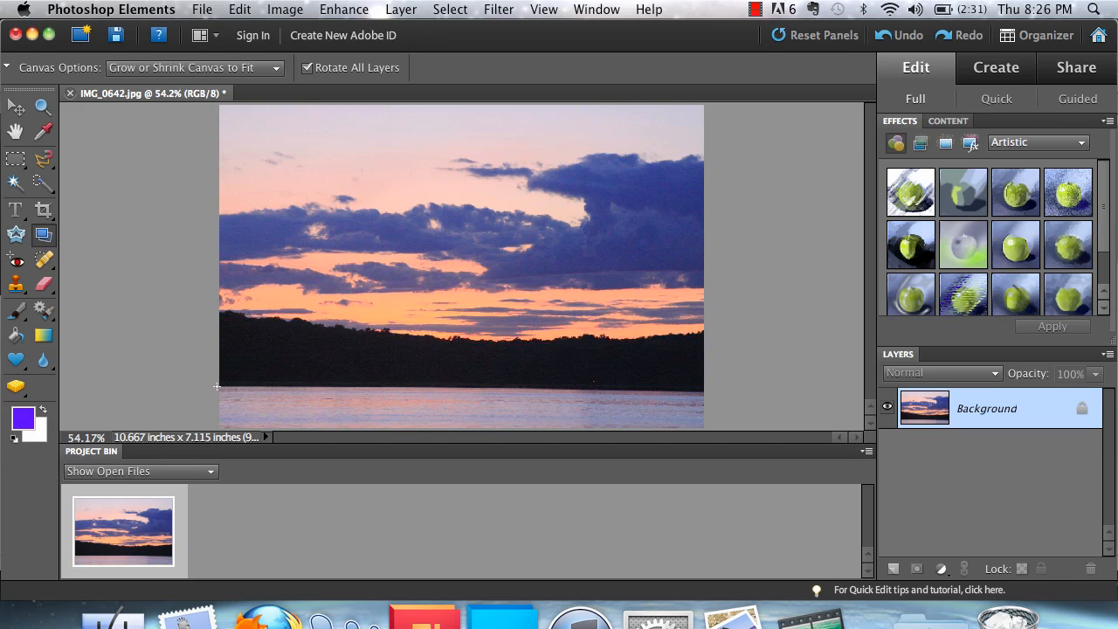
left_click_drag(217, 385, 704, 391)
left_click_drag(704, 392, 704, 392)
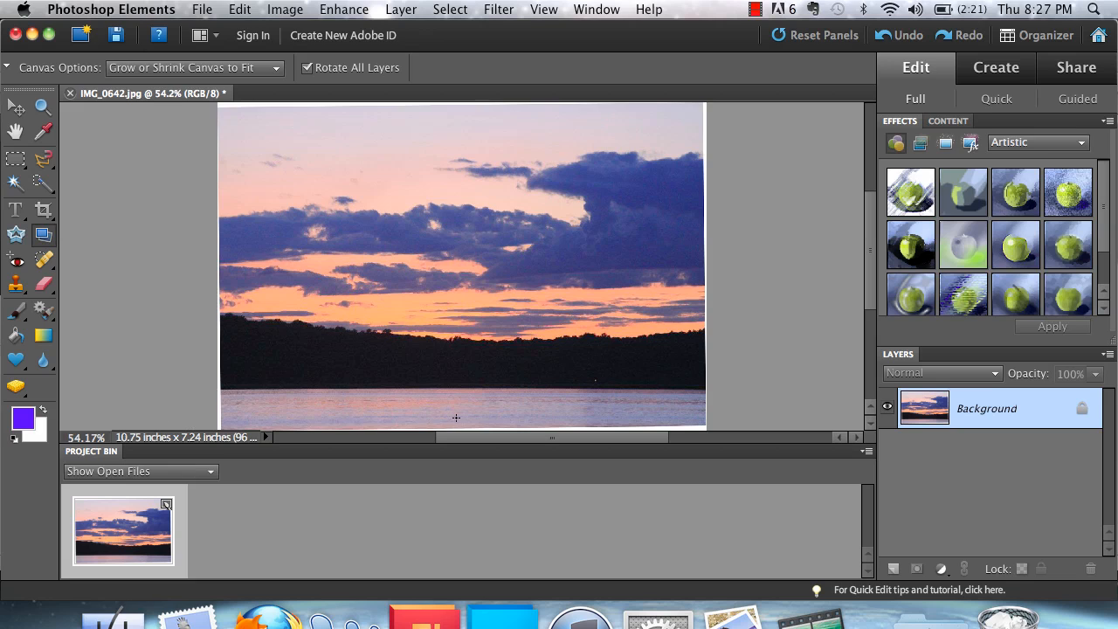
scroll(456, 417, "down", 1)
scroll(456, 417, "up", 3)
scroll(456, 418, "down", 1)
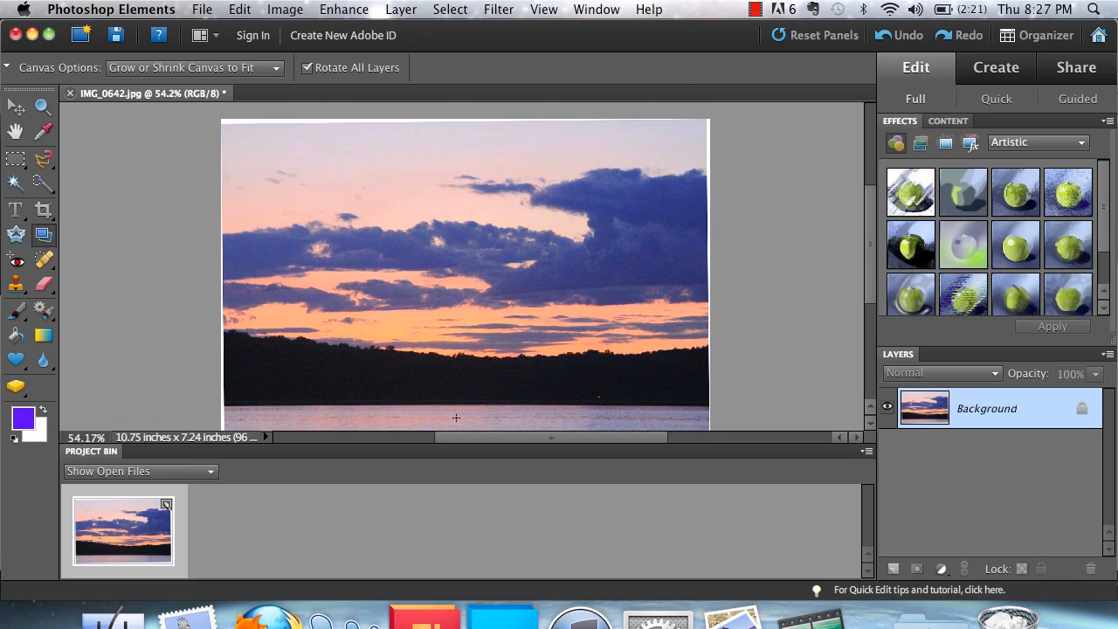
scroll(456, 418, "down", 2)
scroll(456, 418, "right", 1)
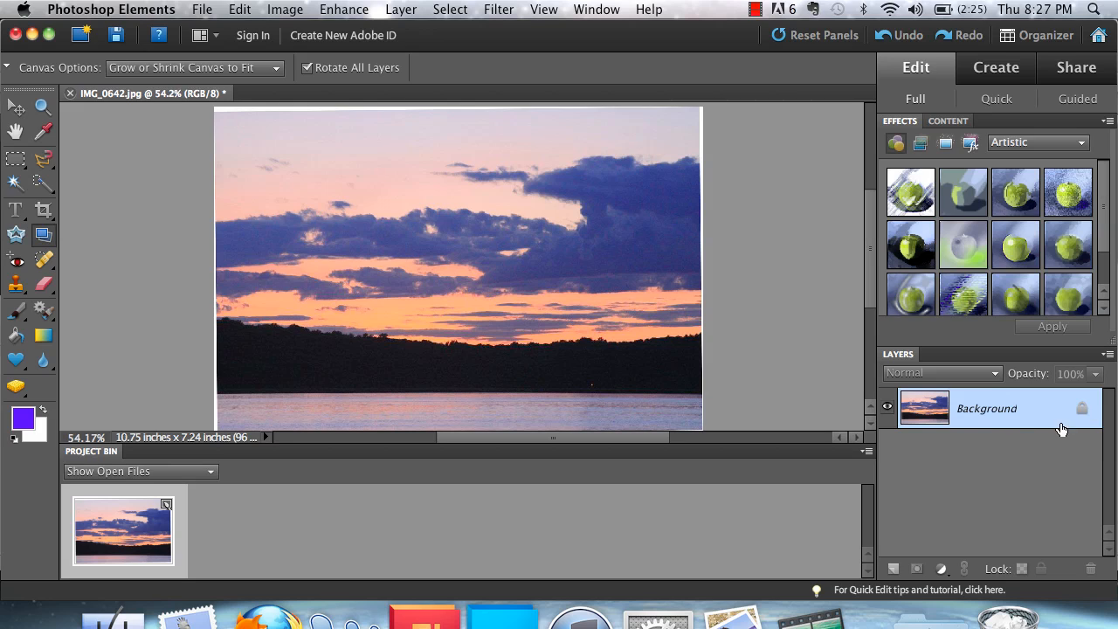
Duplicate the Background layer as Background copy and delete the original Background layer.
right_click(972, 423)
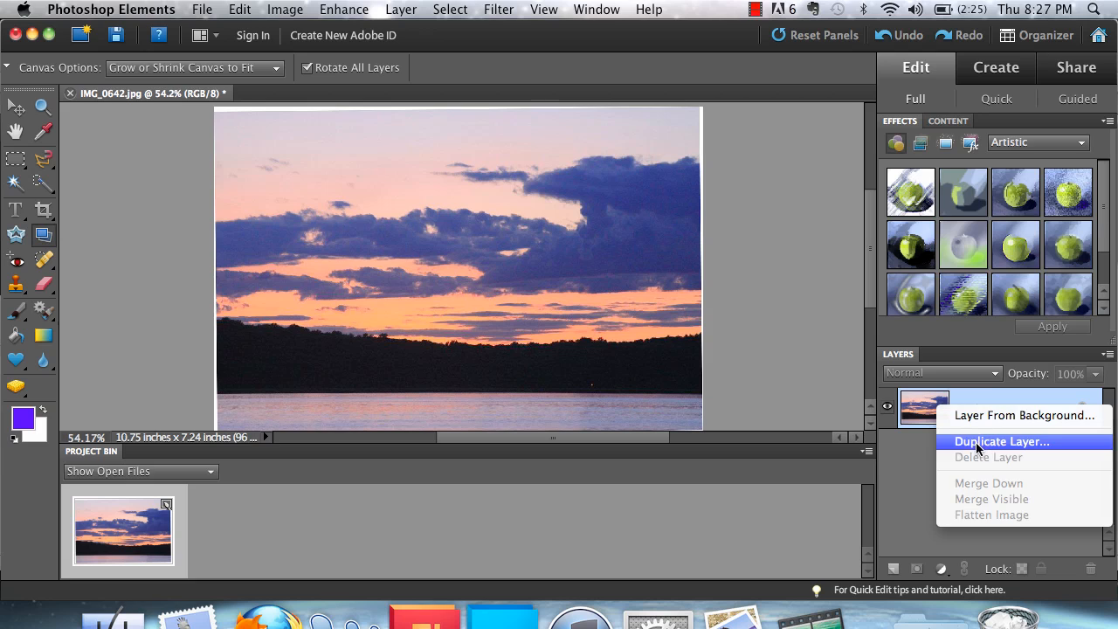
left_click(976, 442)
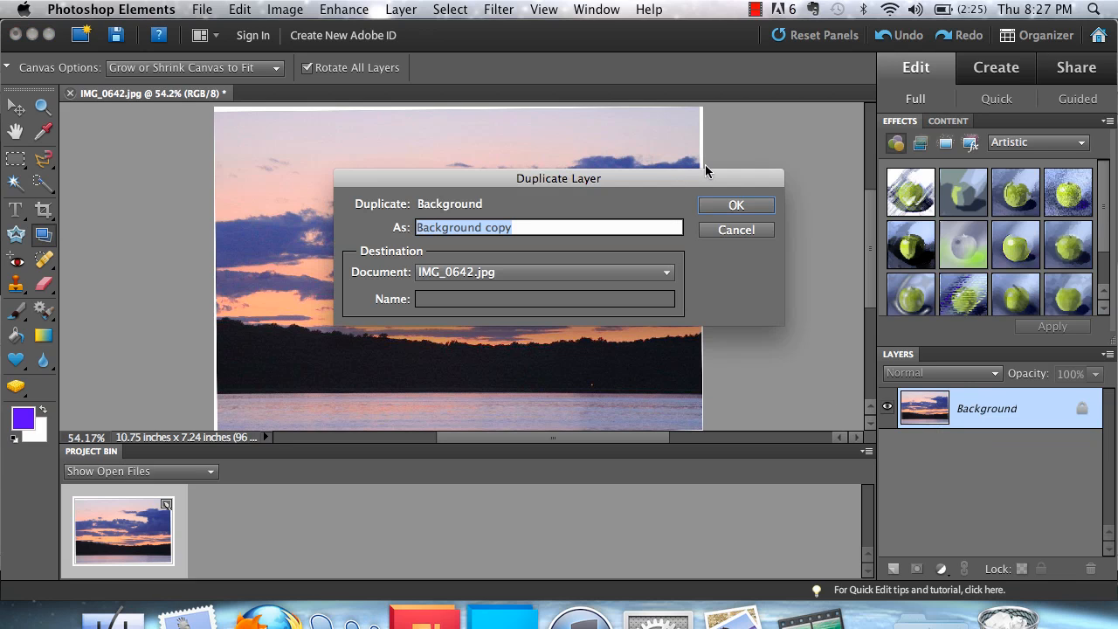
left_click(737, 205)
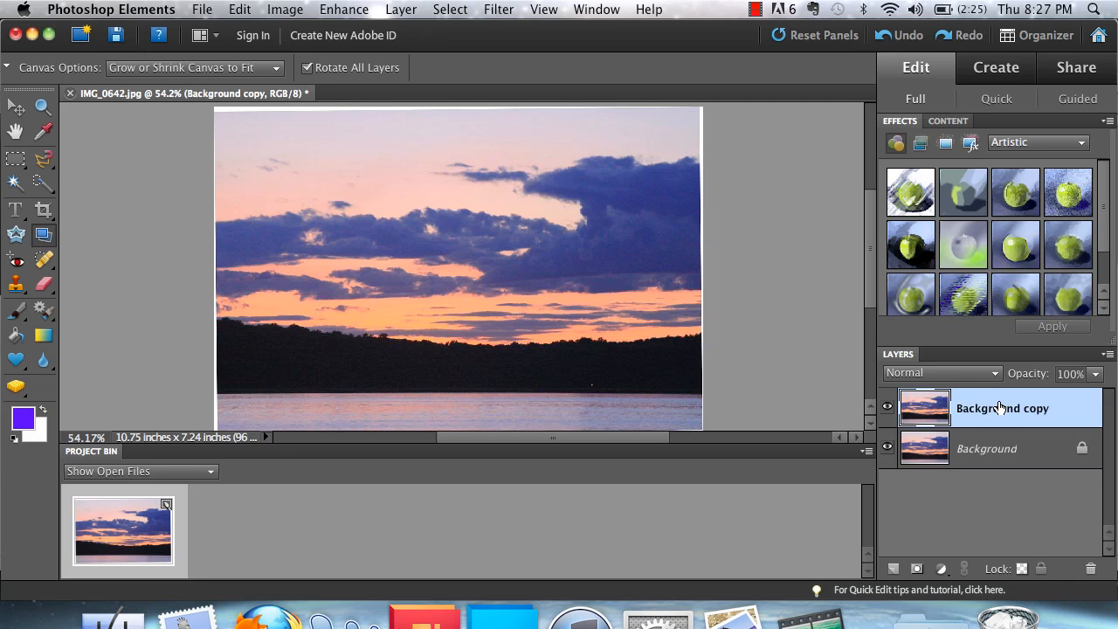
right_click(992, 451)
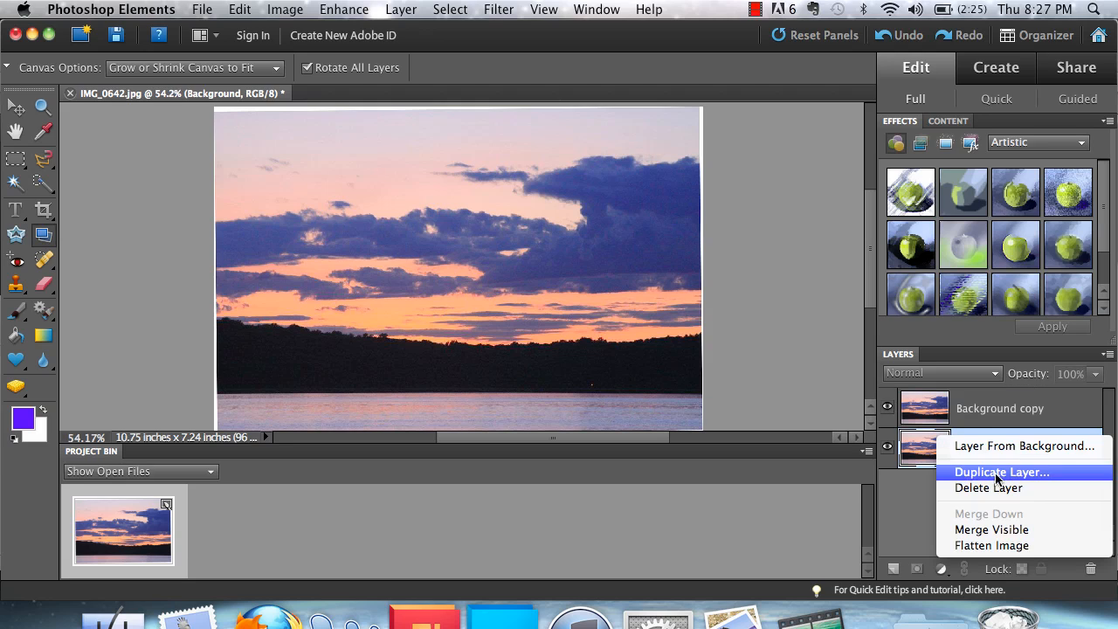
left_click(819, 439)
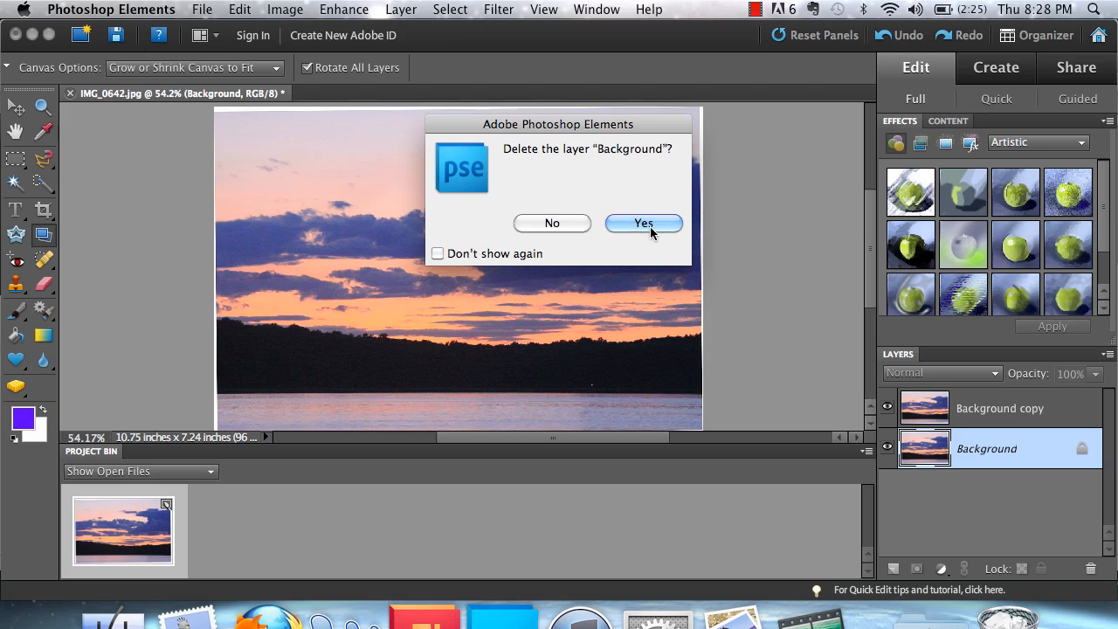
left_click(650, 227)
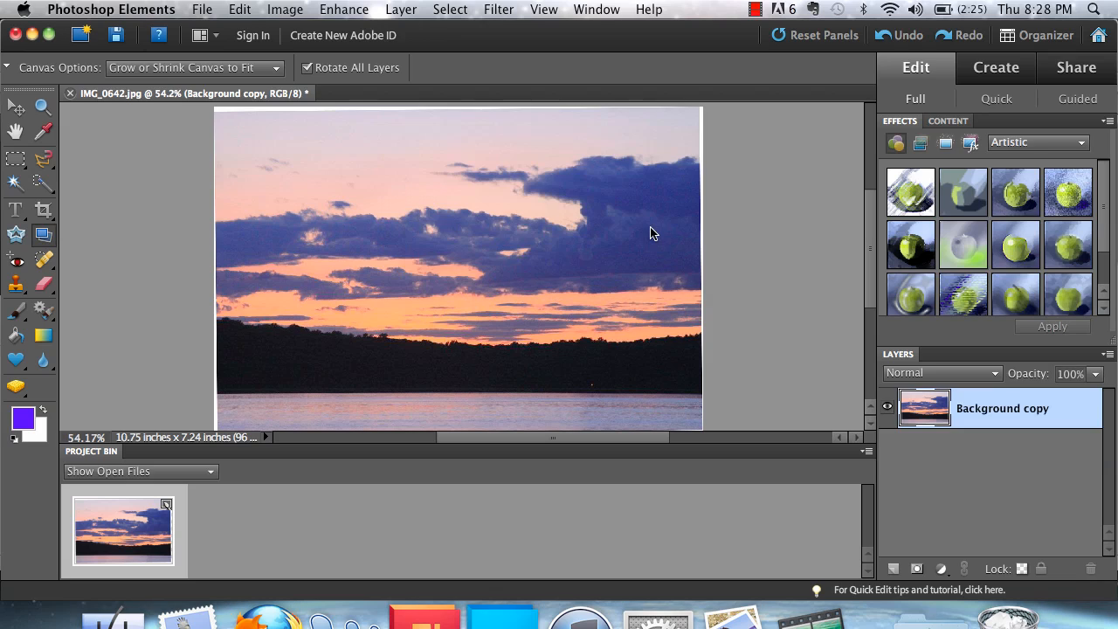
Scale the Background copy layer proportionally to about 107.2% and position it to cover the white wedges along the canvas edges.
left_click(15, 108)
scroll(607, 361, "down", 3)
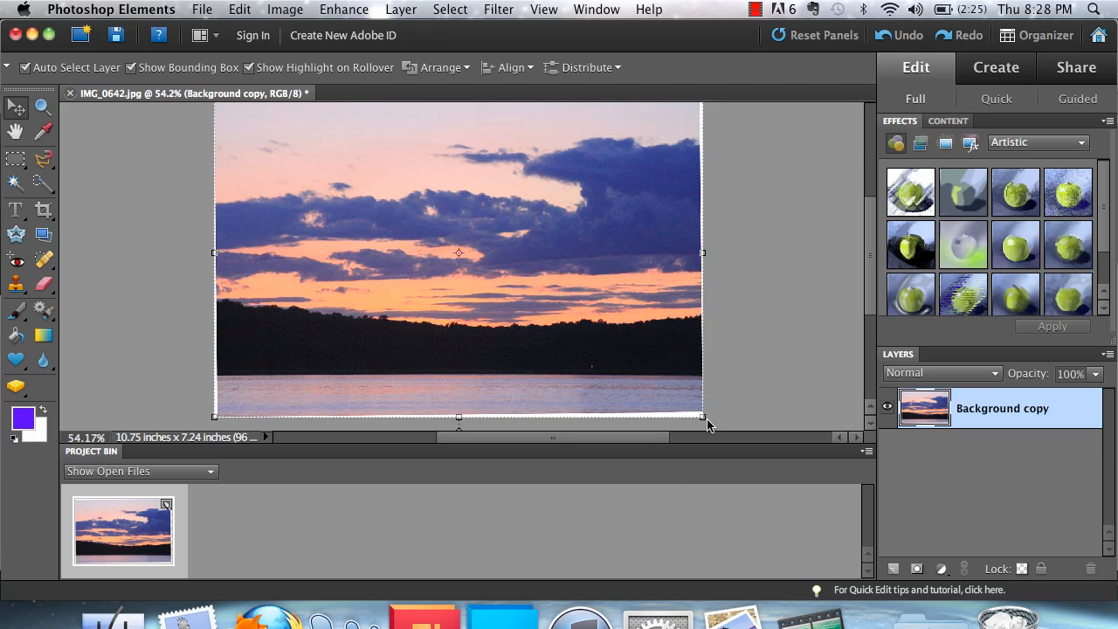
left_click_drag(701, 414, 738, 437)
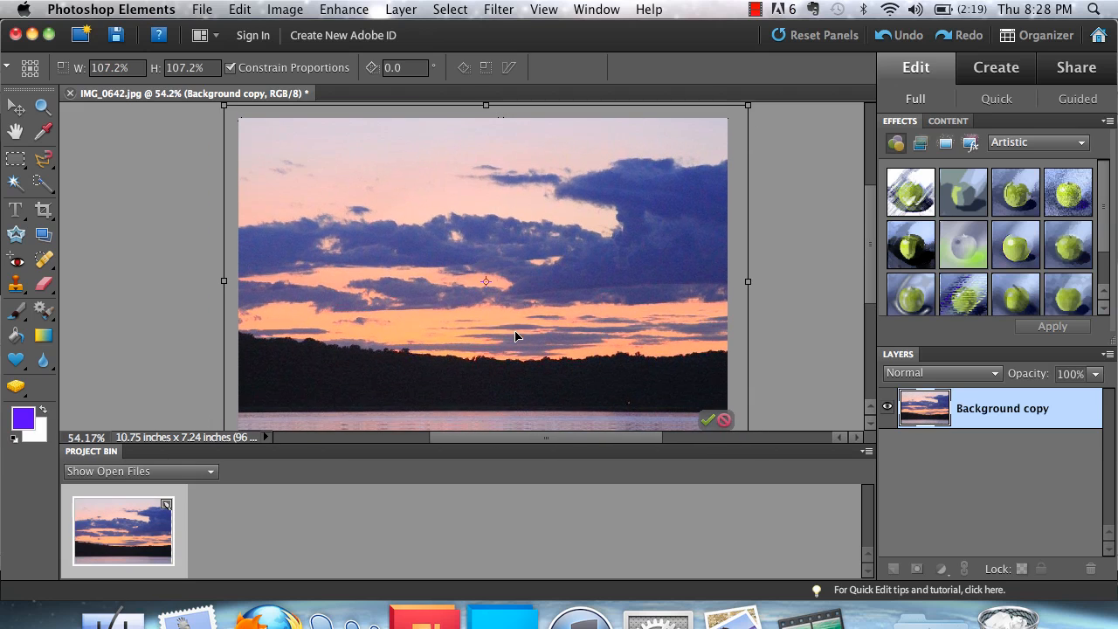
scroll(517, 336, "down", 5)
scroll(515, 336, "up", 2)
scroll(515, 337, "up", 3)
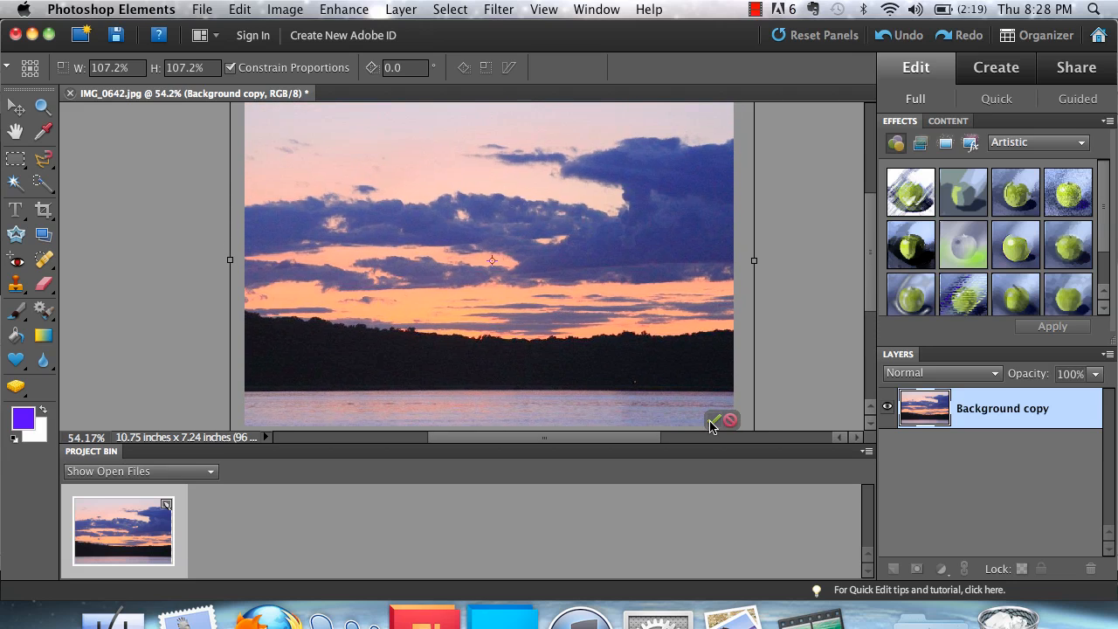
left_click(712, 421)
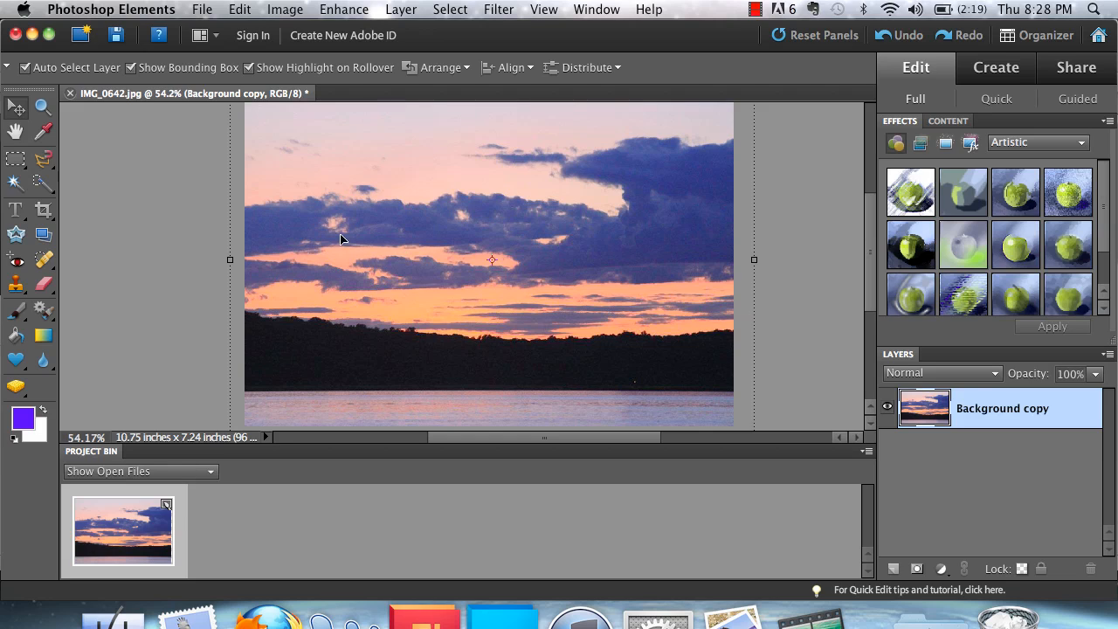
Deselect the layer and examine all edges of the straightened photo for remaining white gaps.
scroll(677, 259, "down", 2)
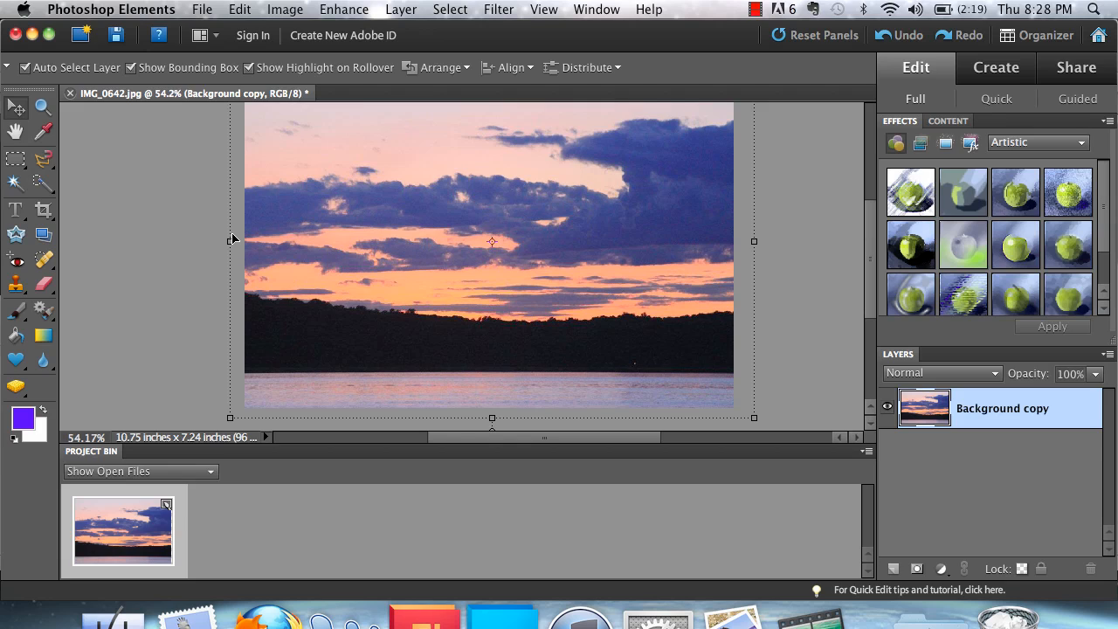
scroll(431, 153, "up", 3)
scroll(431, 153, "down", 3)
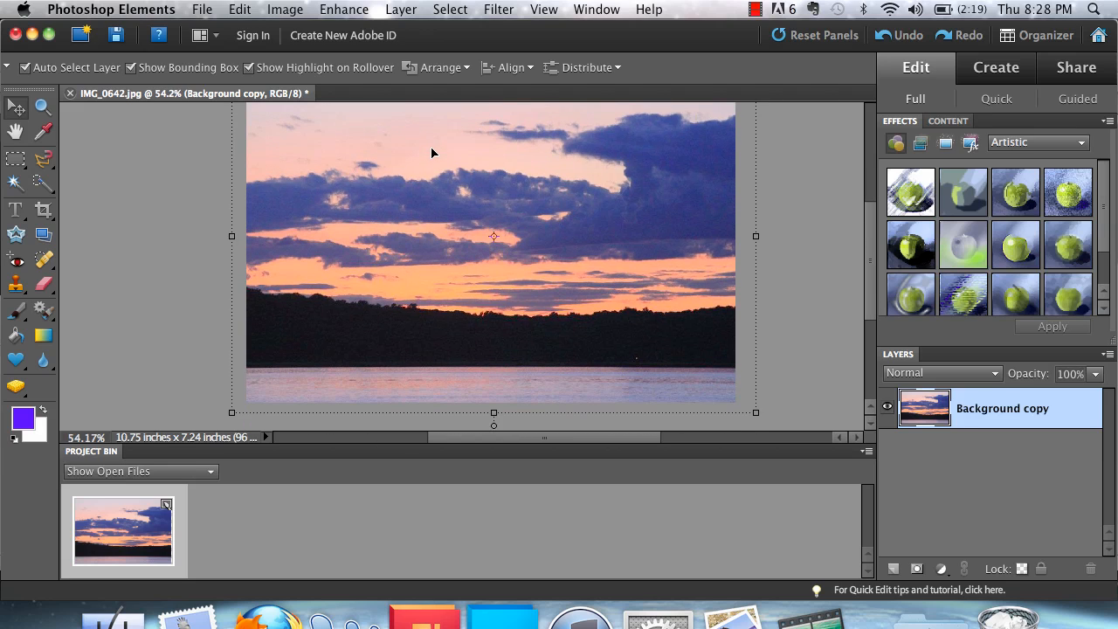
scroll(431, 153, "up", 1)
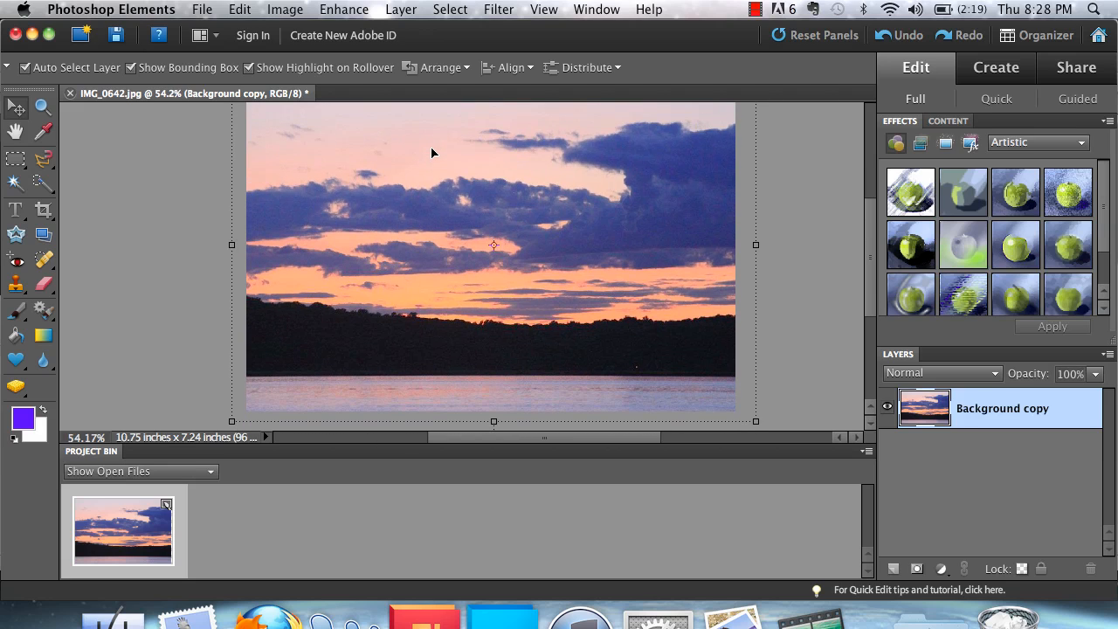
left_click(154, 324)
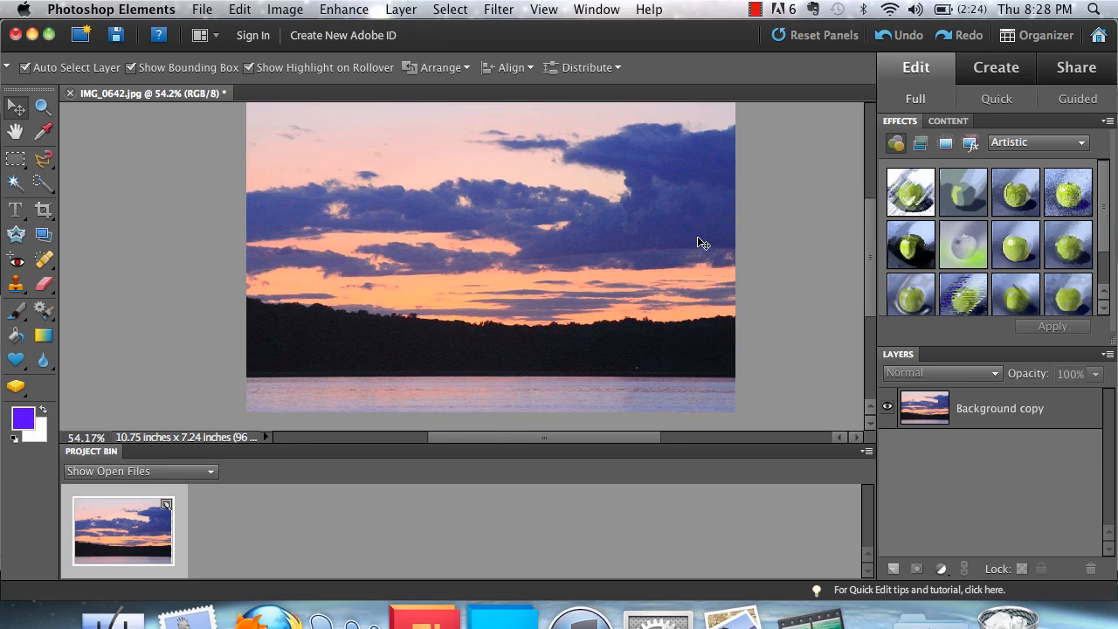
scroll(703, 242, "up", 3)
scroll(392, 222, "down", 5)
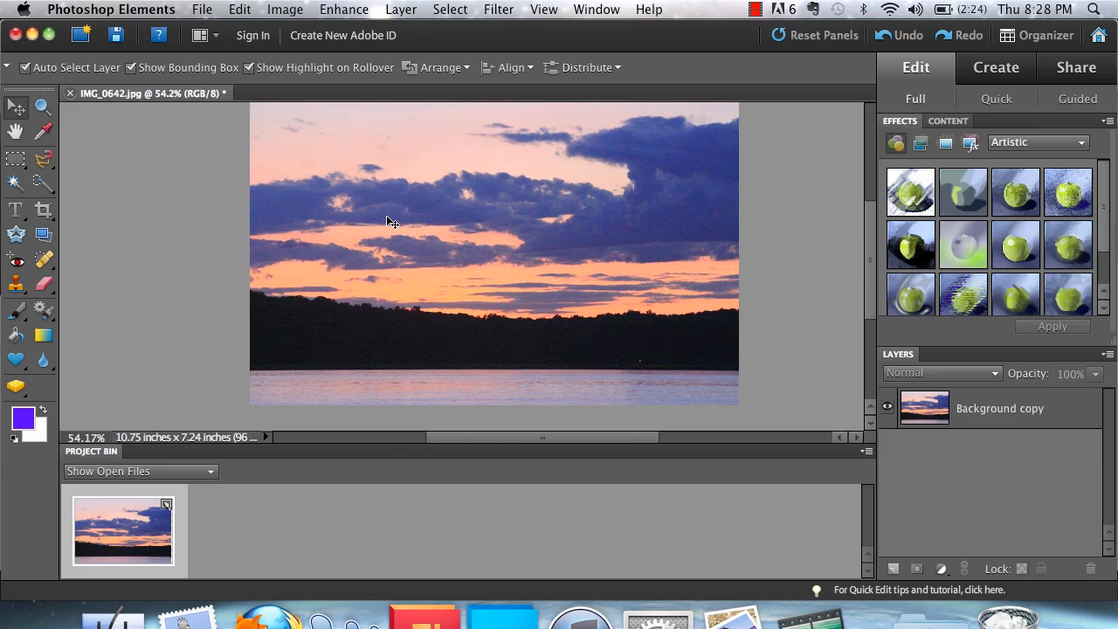
scroll(392, 222, "up", 2)
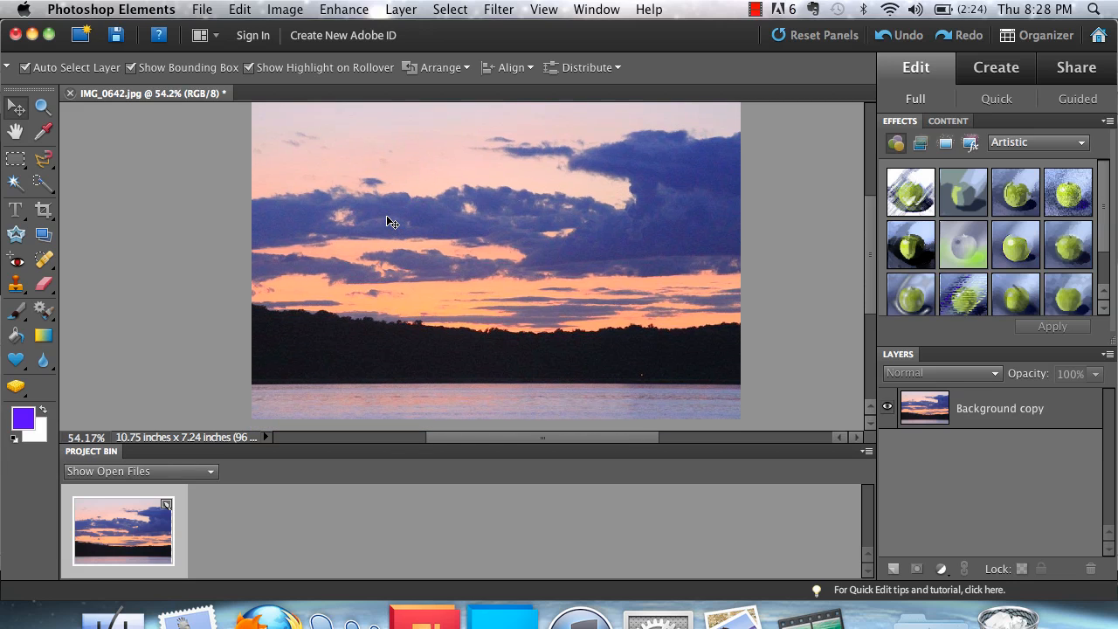
scroll(389, 220, "up", 2)
scroll(388, 220, "down", 1)
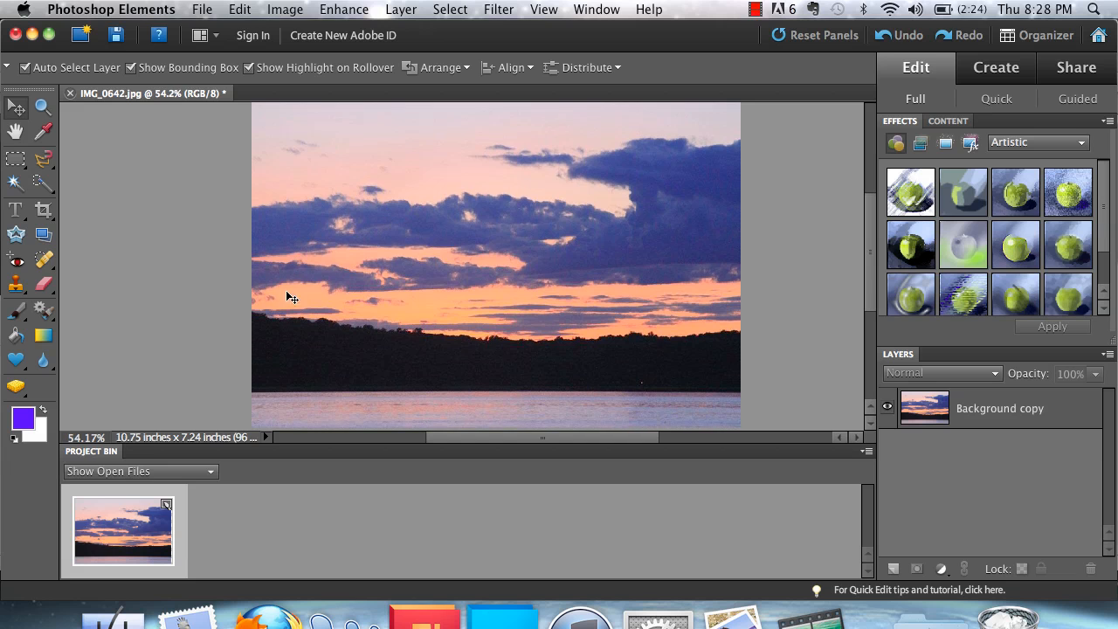